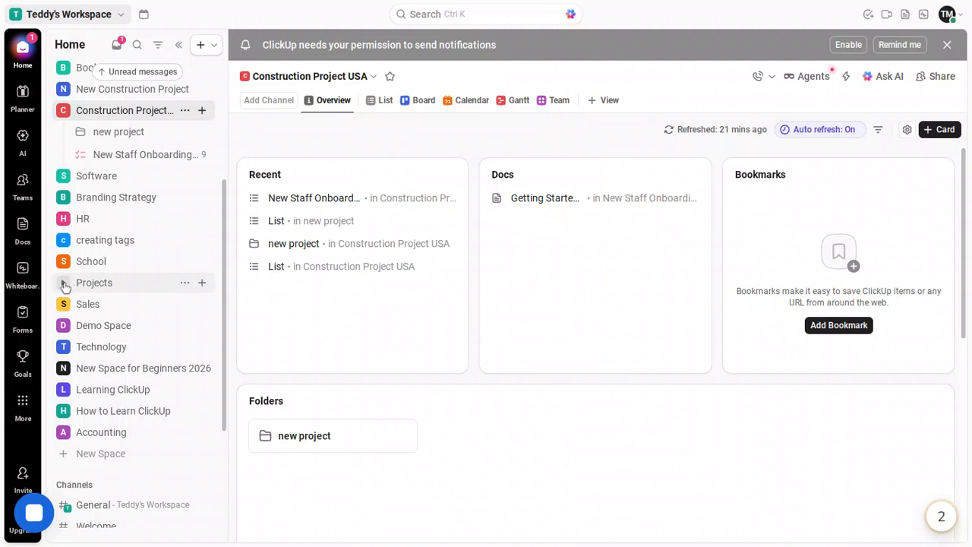
- In the Projects space's List, create a task named "Project Management" under TO DO
left_click(64, 283)
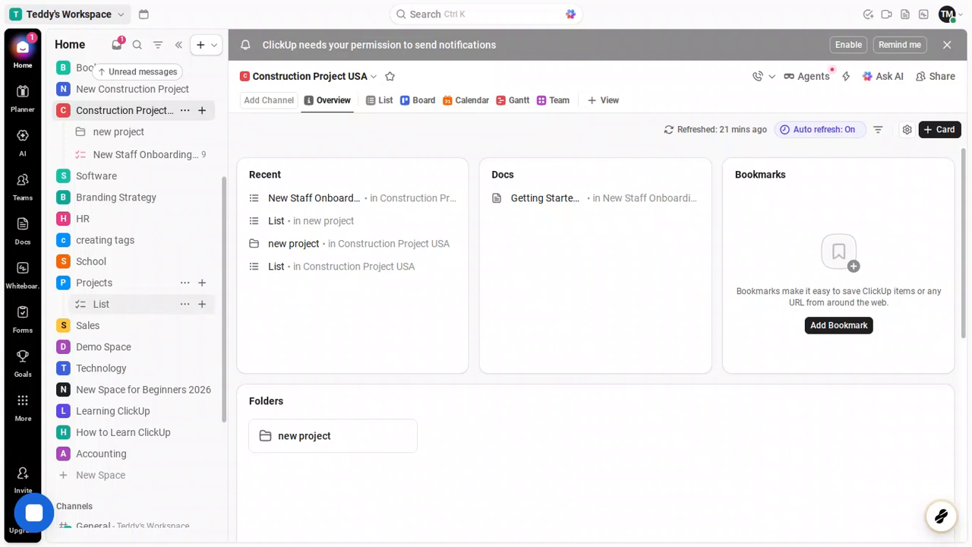
left_click(131, 306)
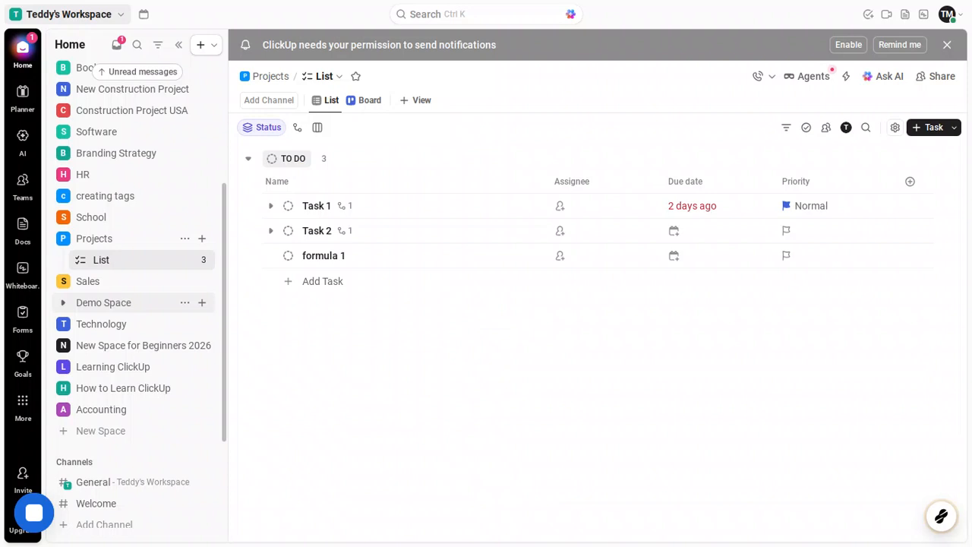
left_click(323, 281)
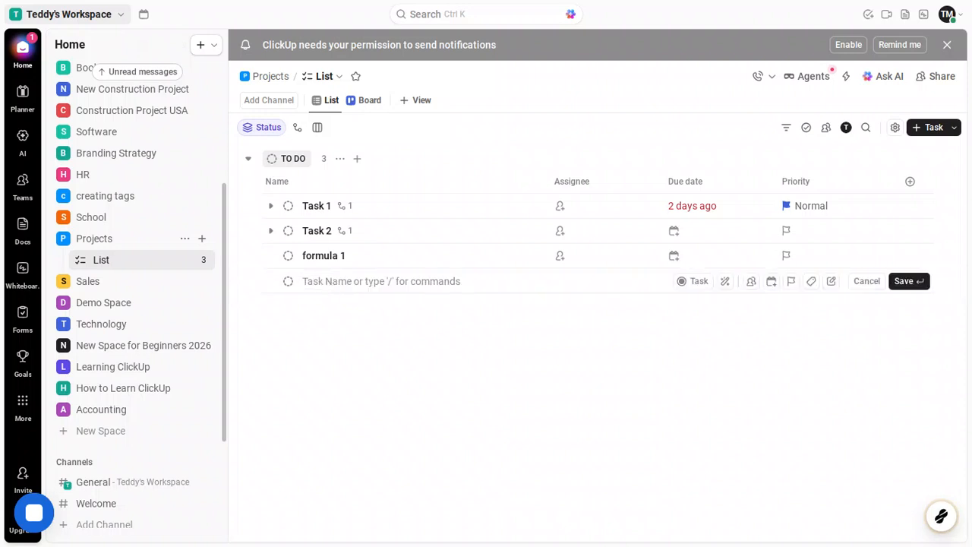
type("Pro")
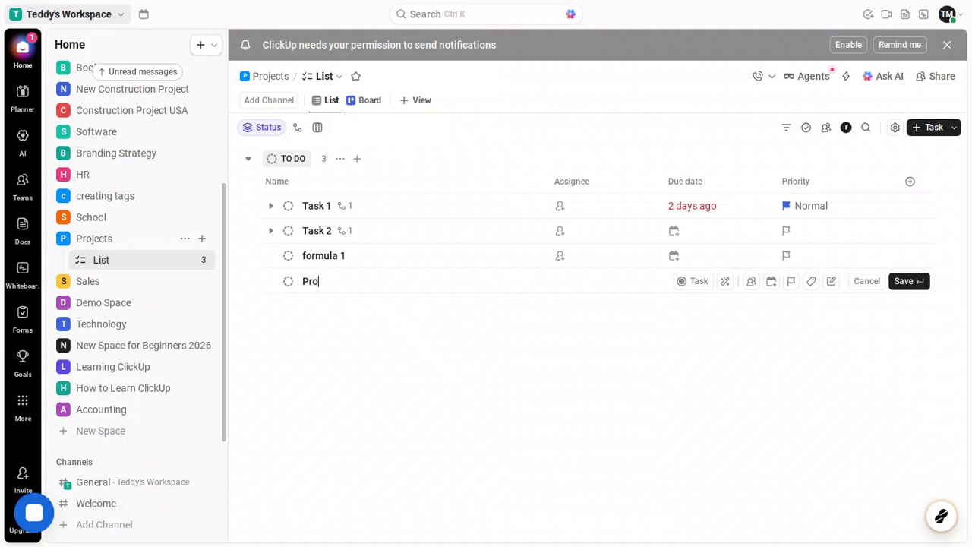
type("ject Management")
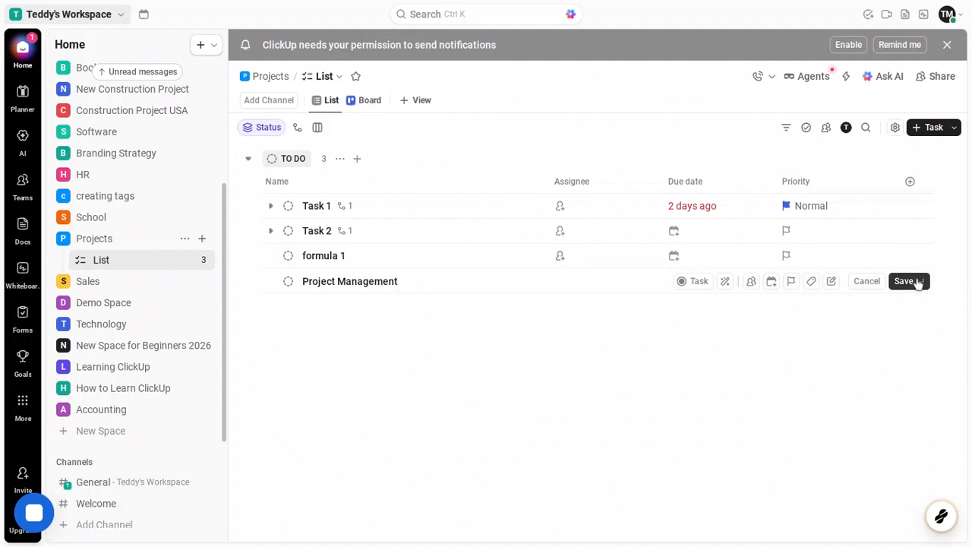
key("Return")
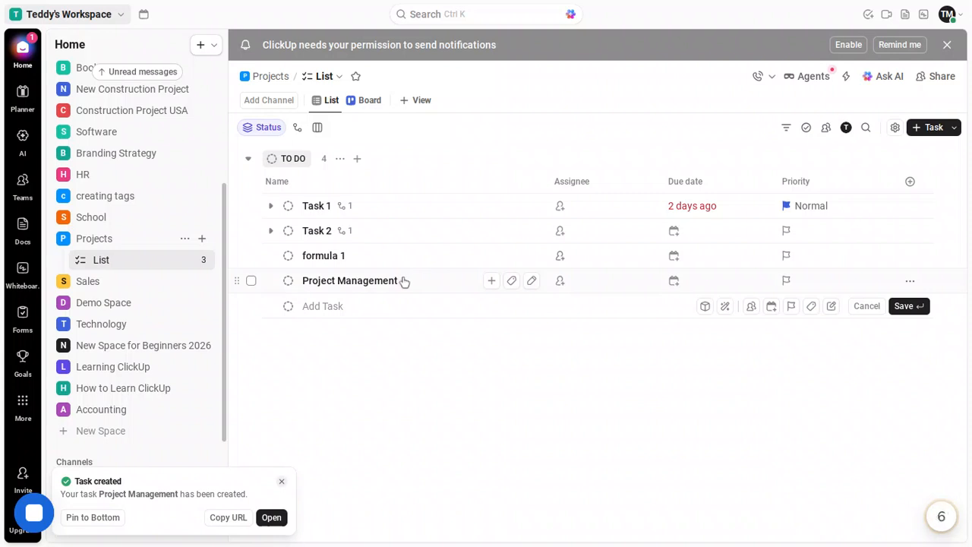
- Open the Project Management task and set its time estimate to 4 hours
left_click(403, 281)
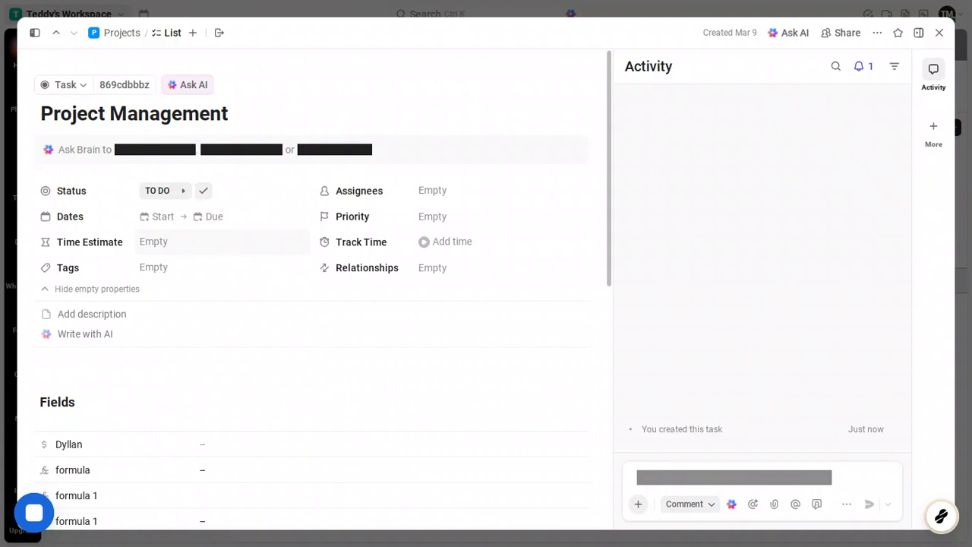
left_click(222, 242)
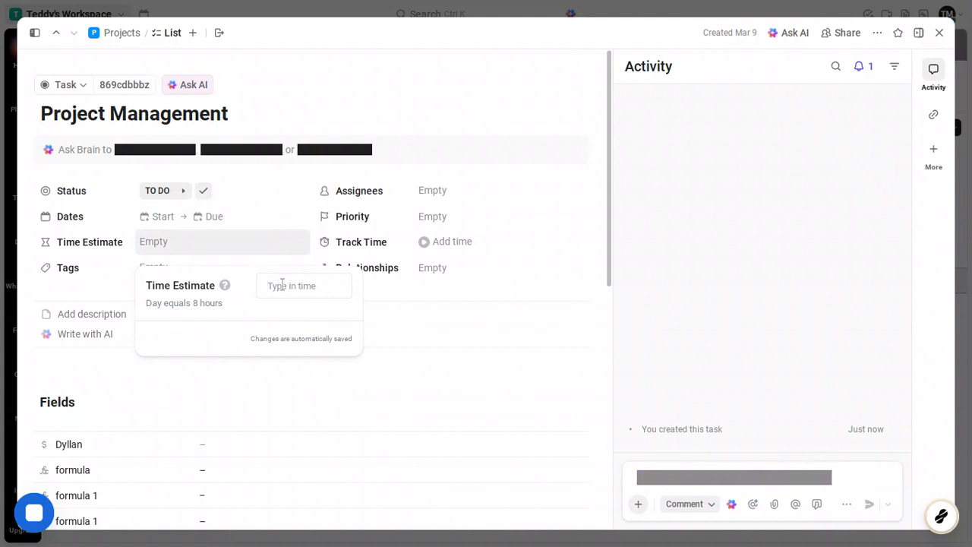
type("4")
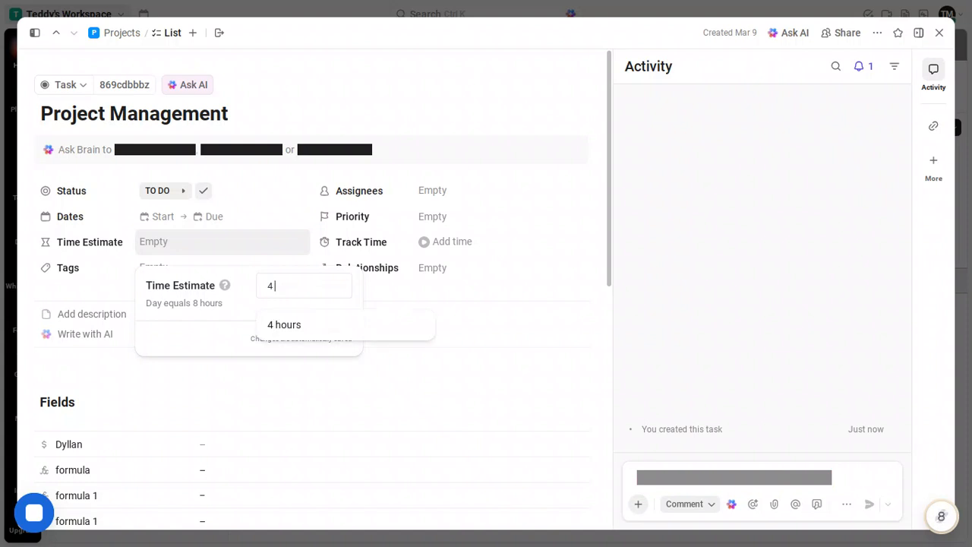
left_click(334, 325)
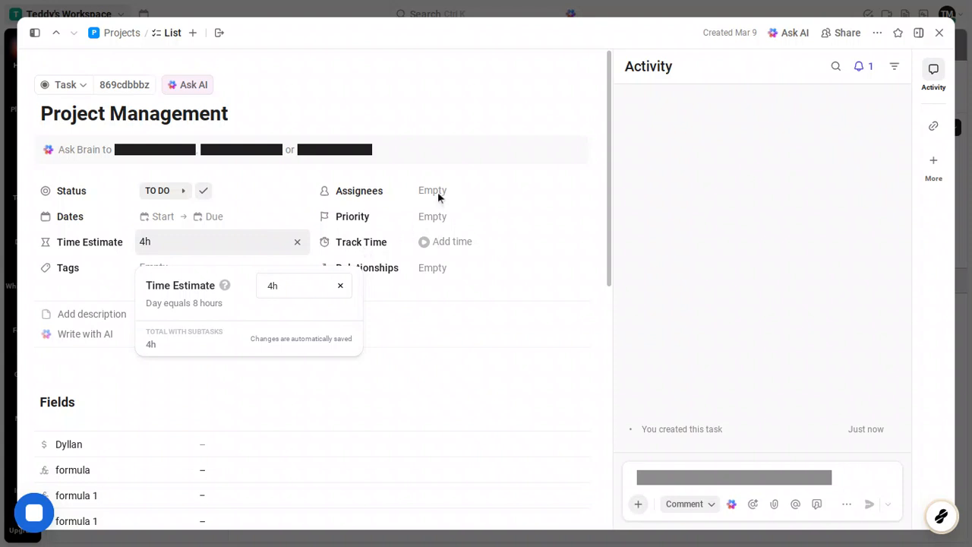
key("Escape")
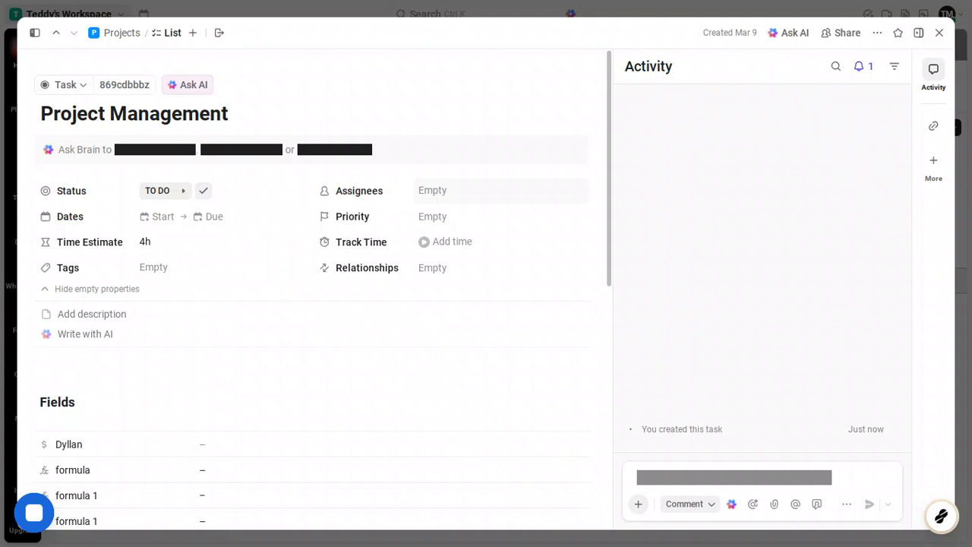
- Assign the Project Management task to the first listed person below Me
left_click(438, 196)
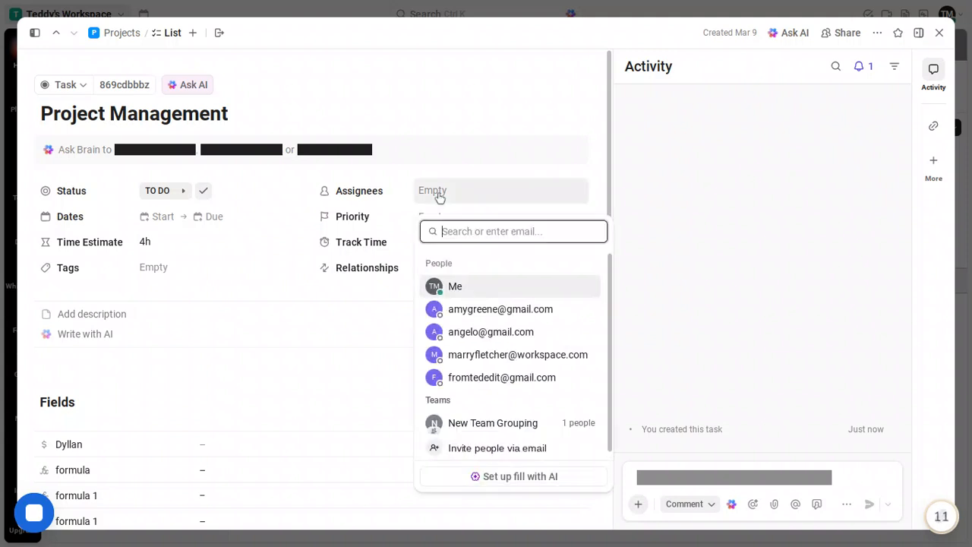
left_click(488, 309)
key("Escape")
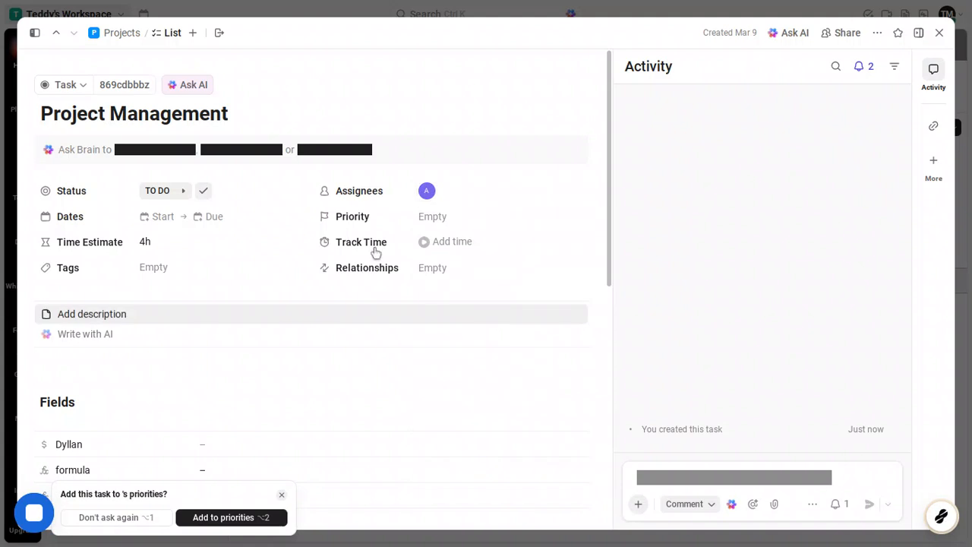
- Set the task's priority to Urgent, and open its time tracking entry without logging any time
left_click(422, 219)
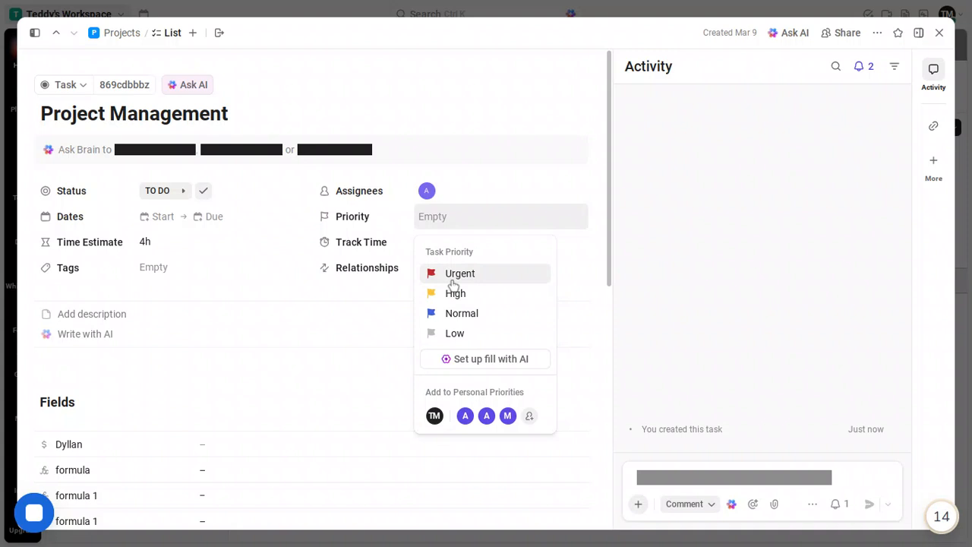
left_click(454, 281)
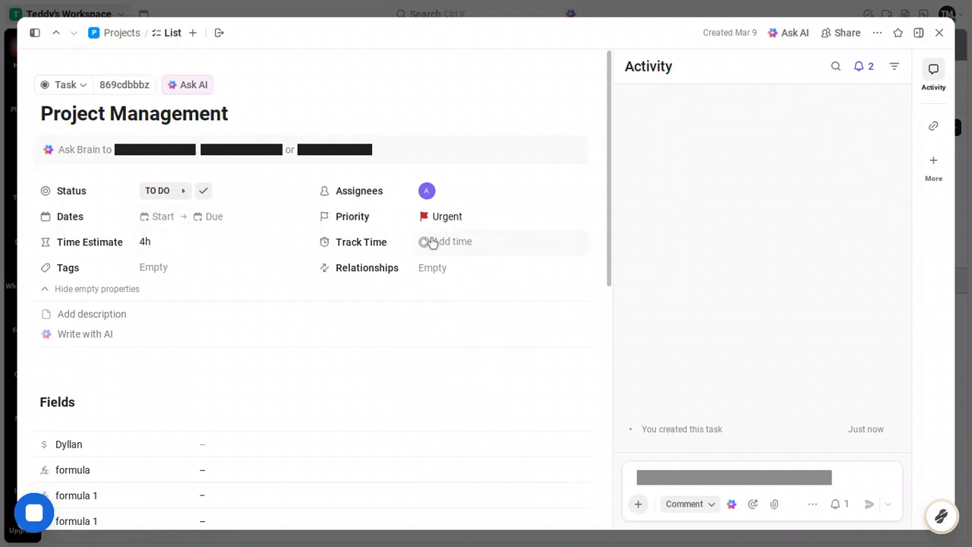
left_click(432, 241)
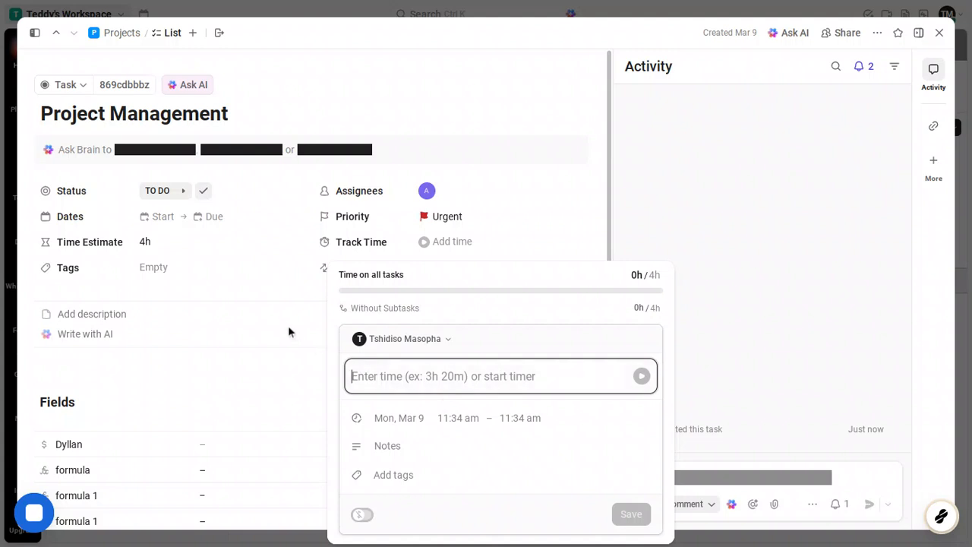
left_click(285, 299)
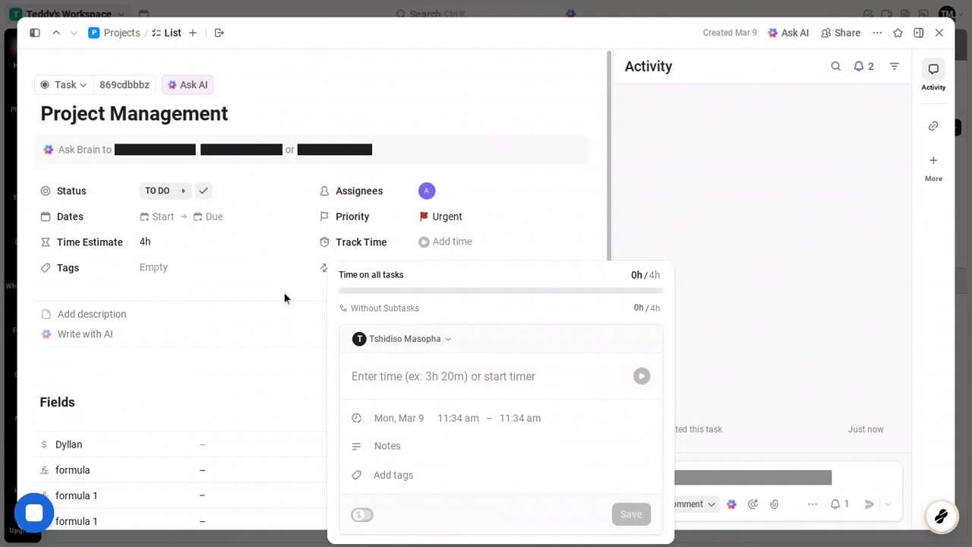
- Create and apply two tags to the task, "First tag" and "Second tag"
left_click(147, 269)
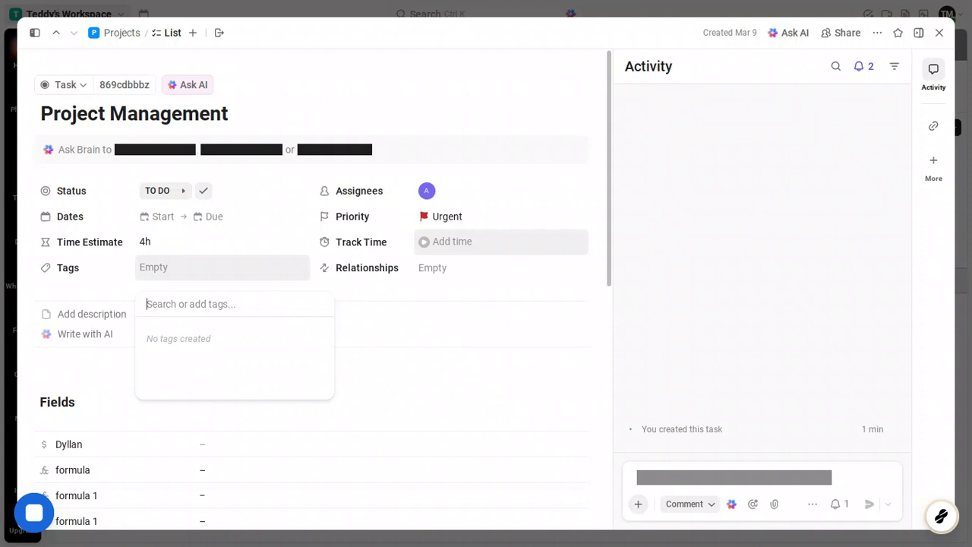
type("Fir")
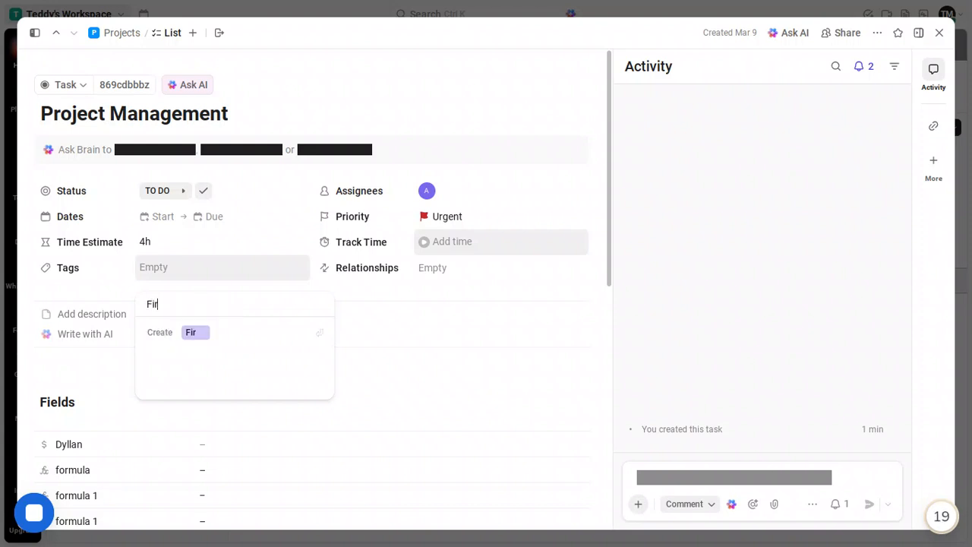
type("st tag")
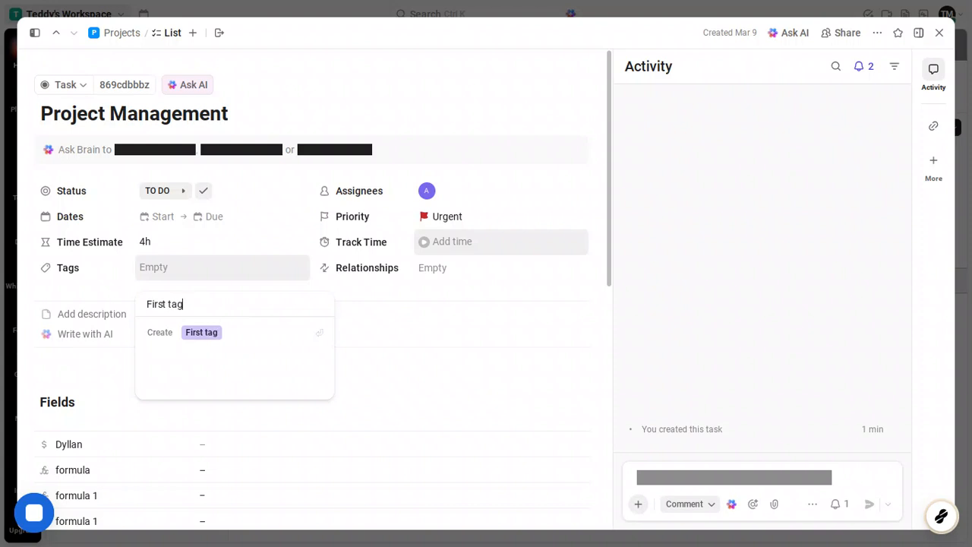
left_click(207, 332)
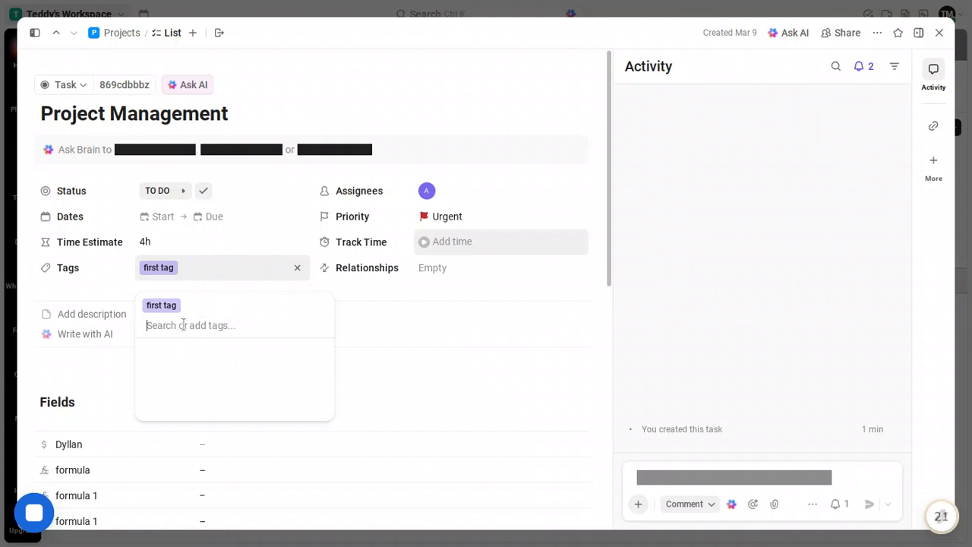
type("S")
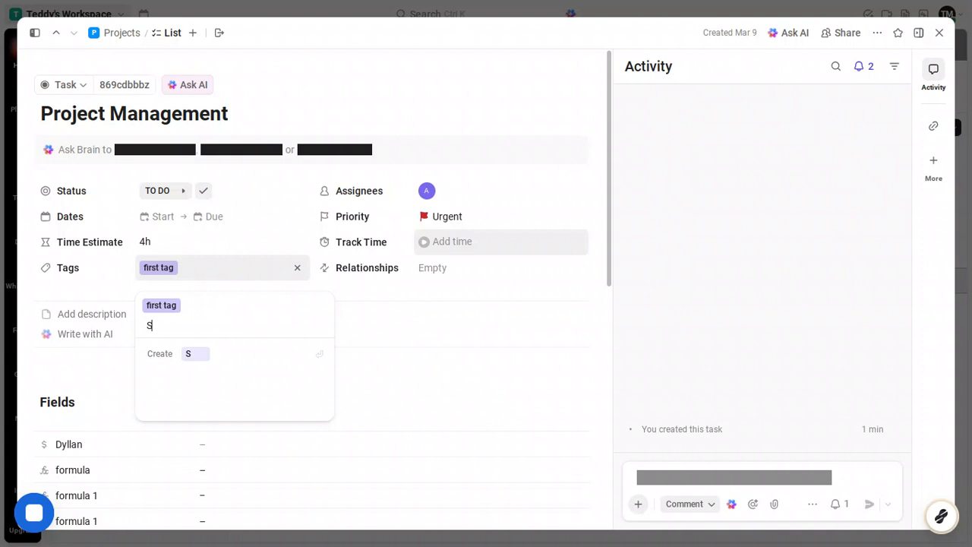
type("econd ta")
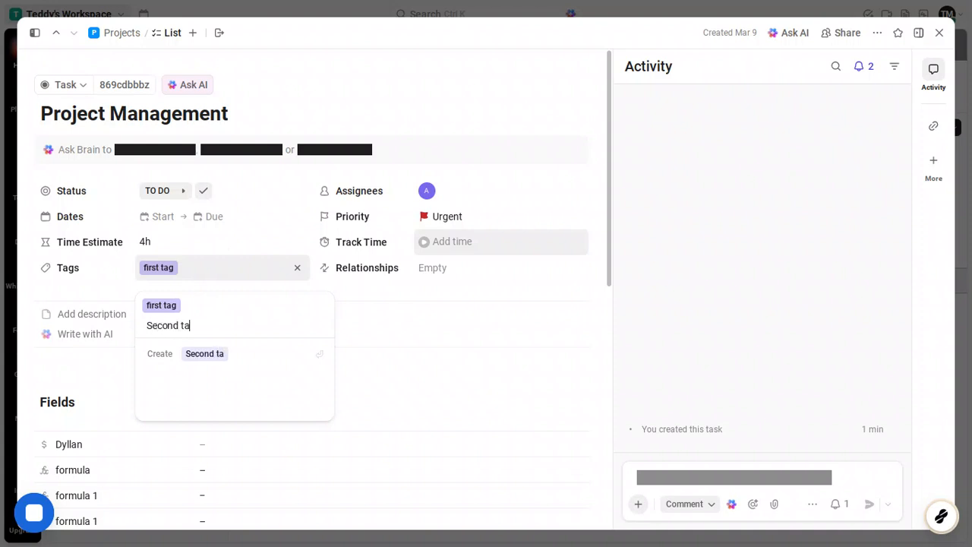
type("g")
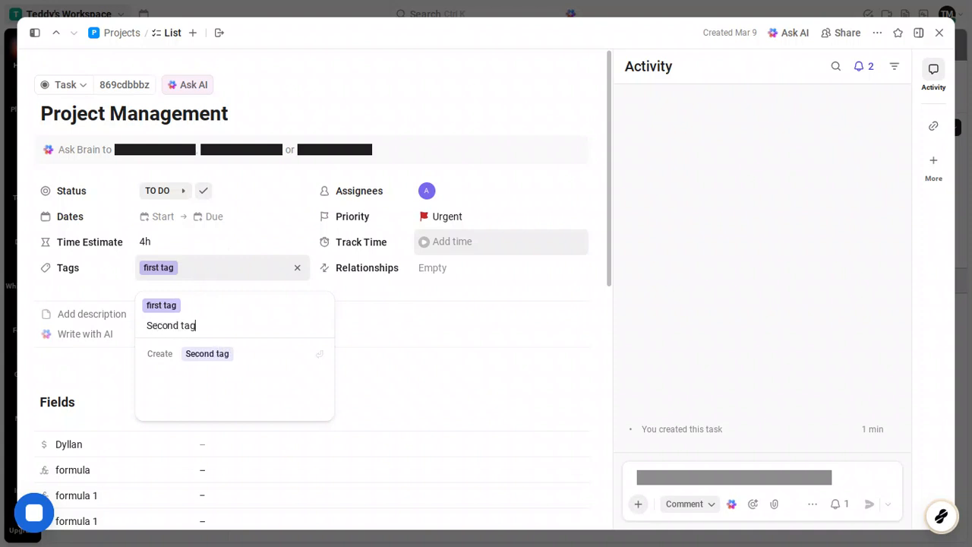
left_click(205, 355)
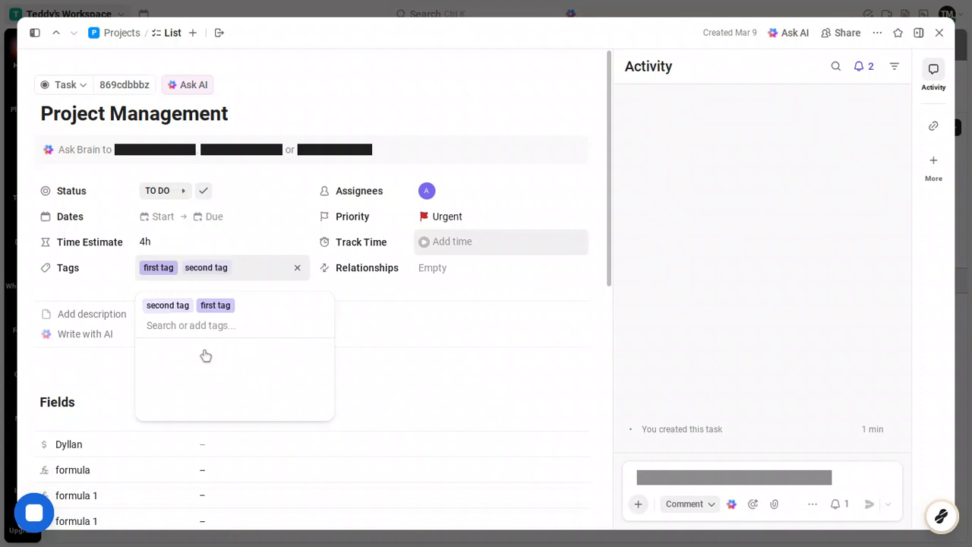
left_click(522, 312)
- Open the task's relationship options, and add a subtask named "New Subtask" to the Project Management task
left_click(446, 267)
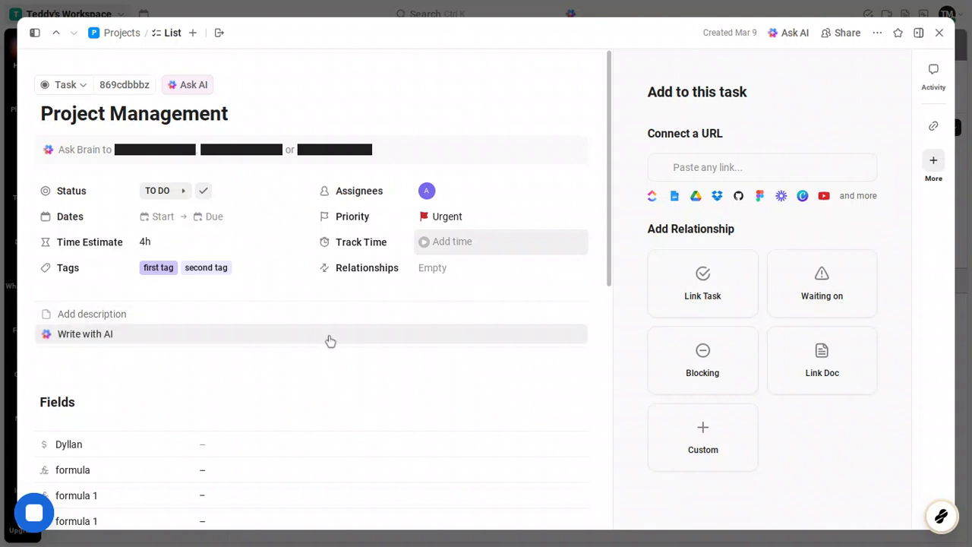
scroll(331, 341, "down", 5)
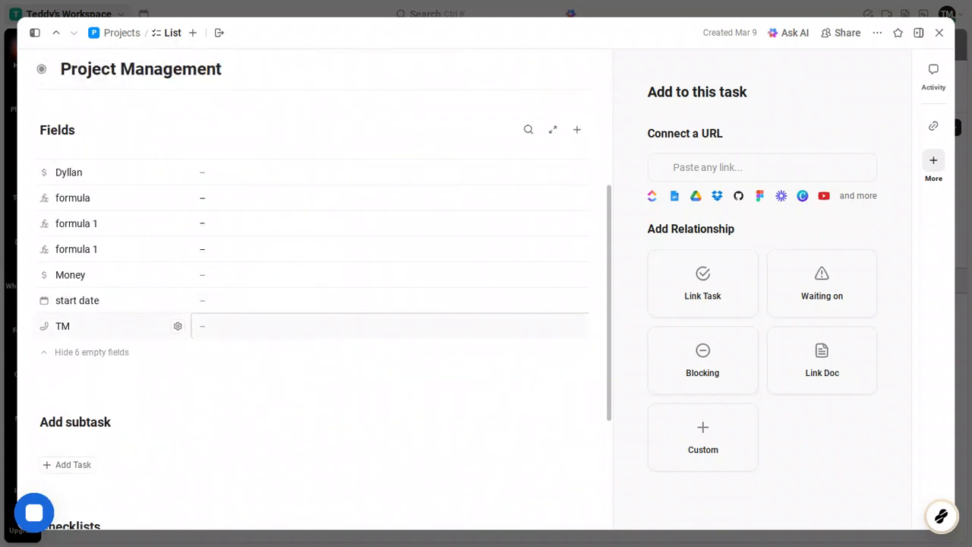
scroll(330, 341, "down", 4)
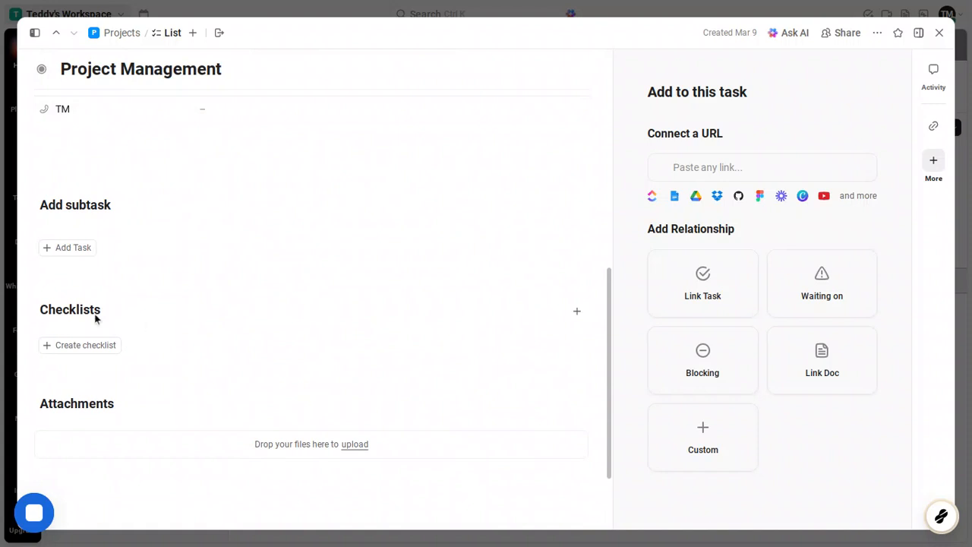
left_click(76, 246)
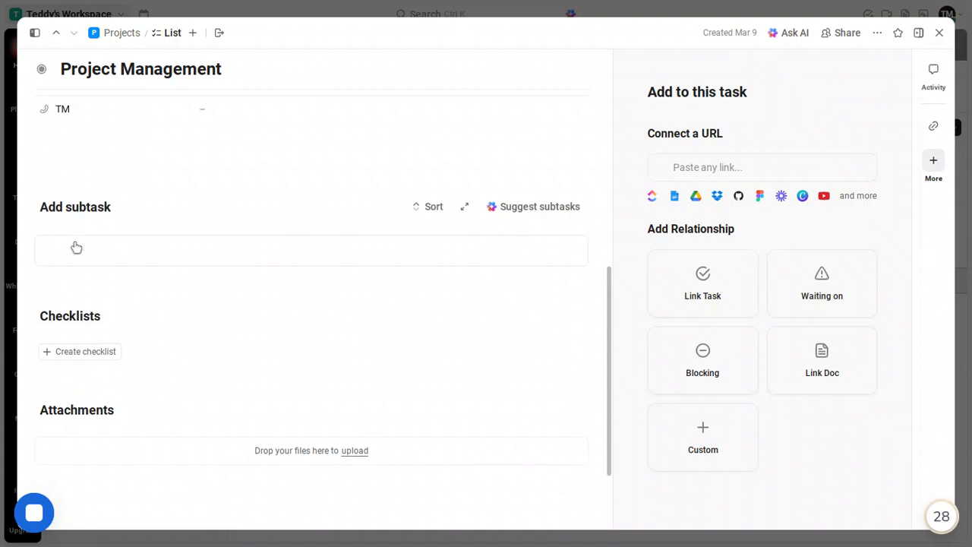
left_click(94, 249)
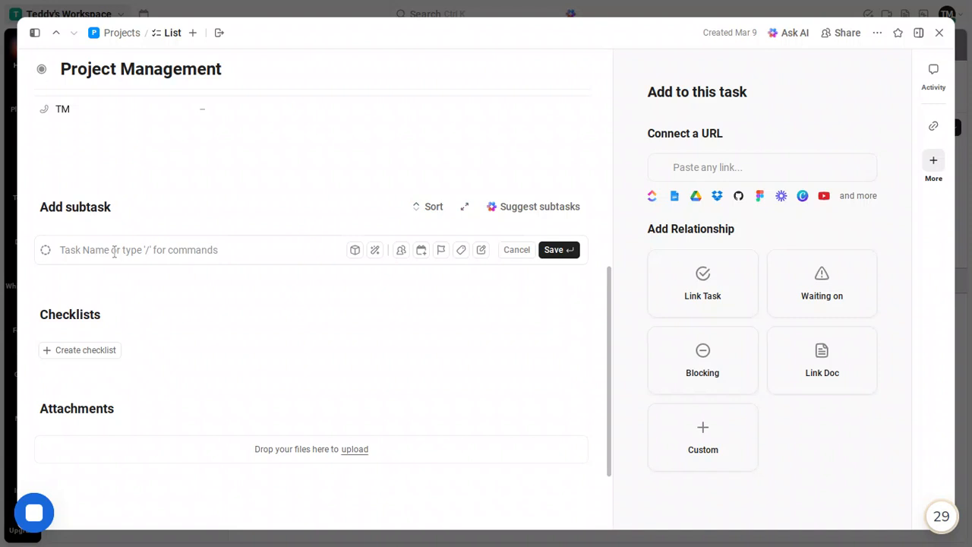
type("New")
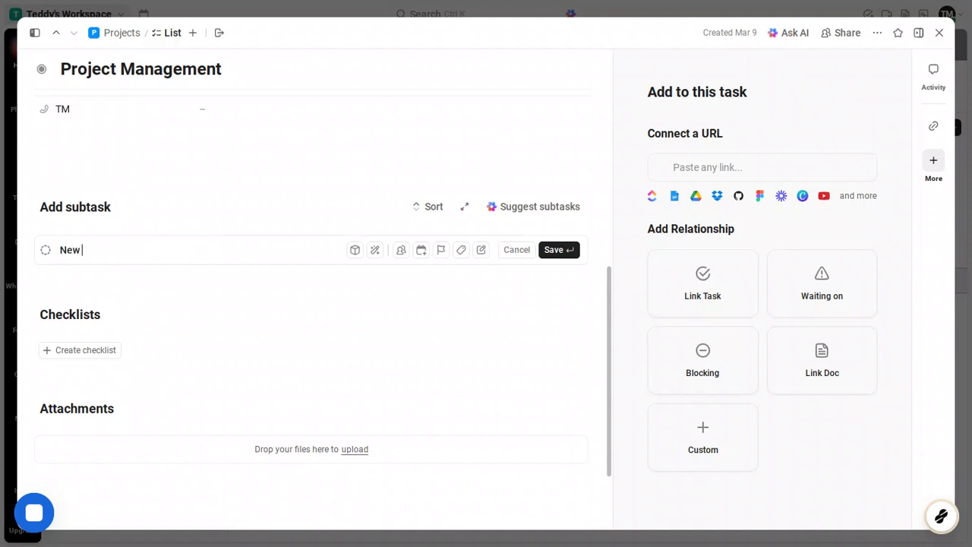
type(" Subtask")
left_click(552, 253)
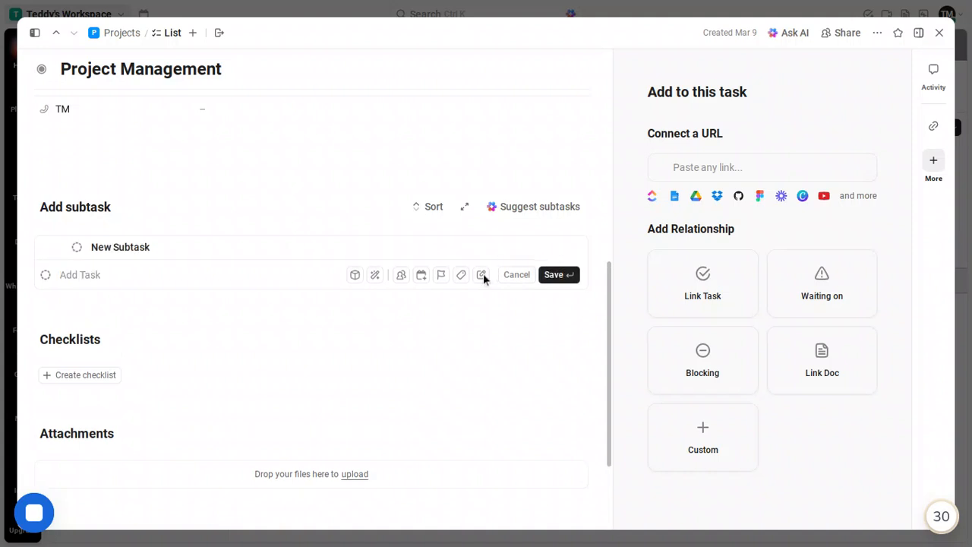
- Try to generate AI subtask suggestions for the Project Management task, and close the blank subtask entry
left_click(530, 208)
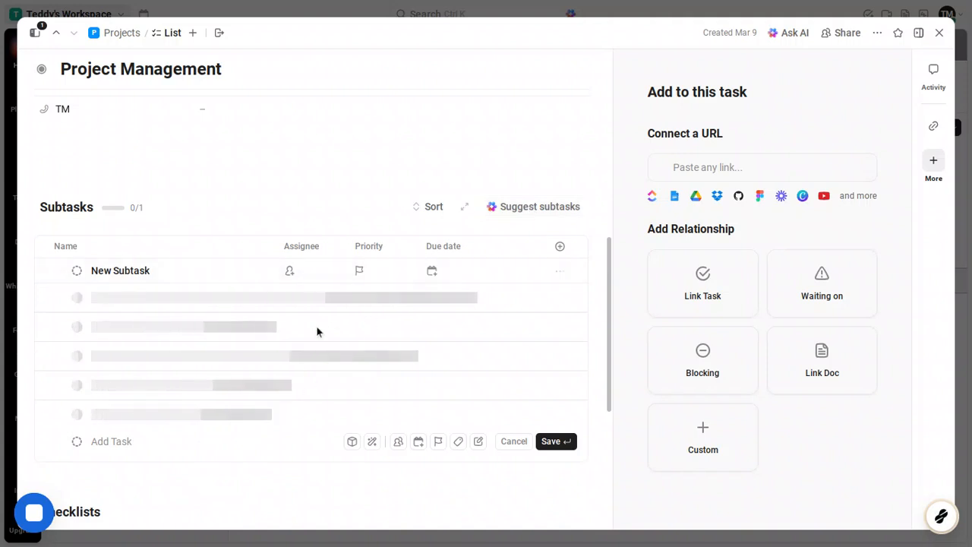
scroll(367, 289, "down", 1)
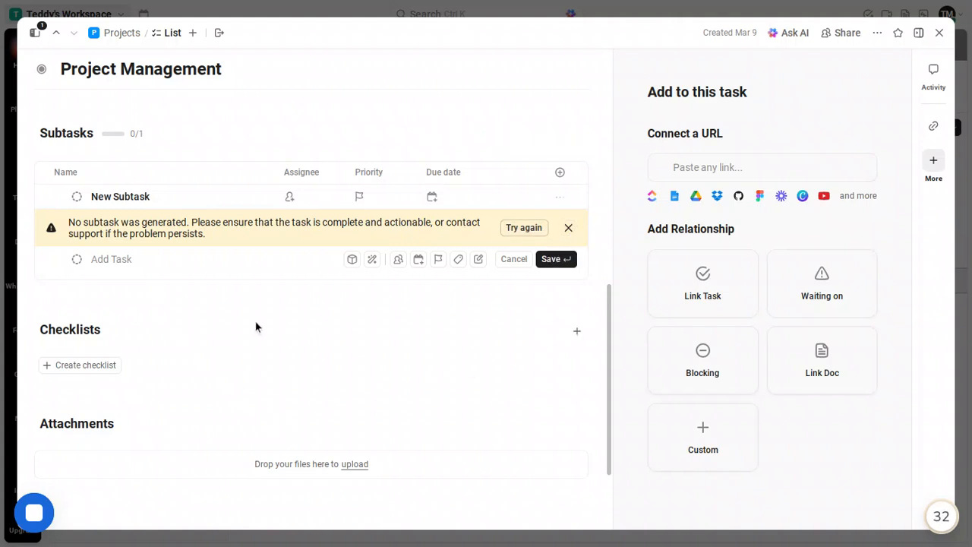
left_click(277, 348)
scroll(277, 348, "down", 3)
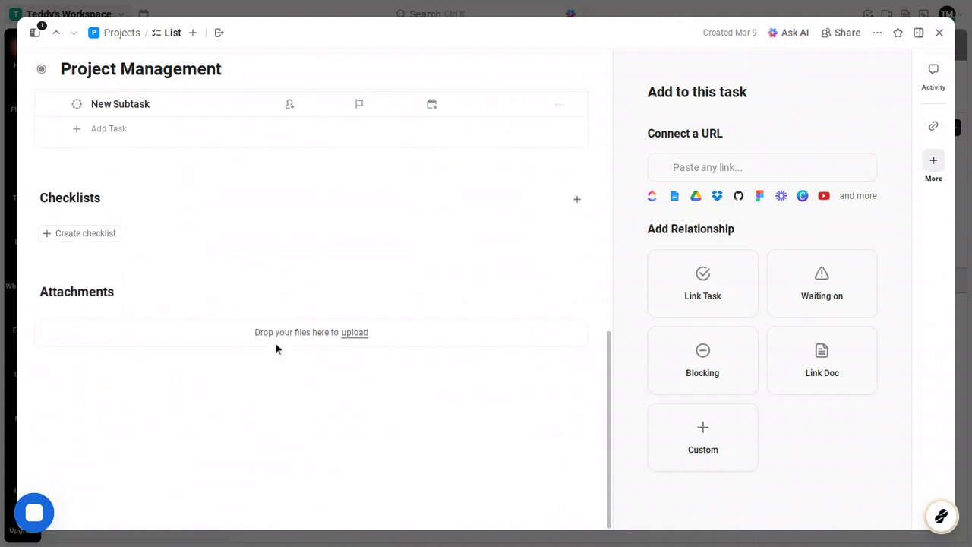